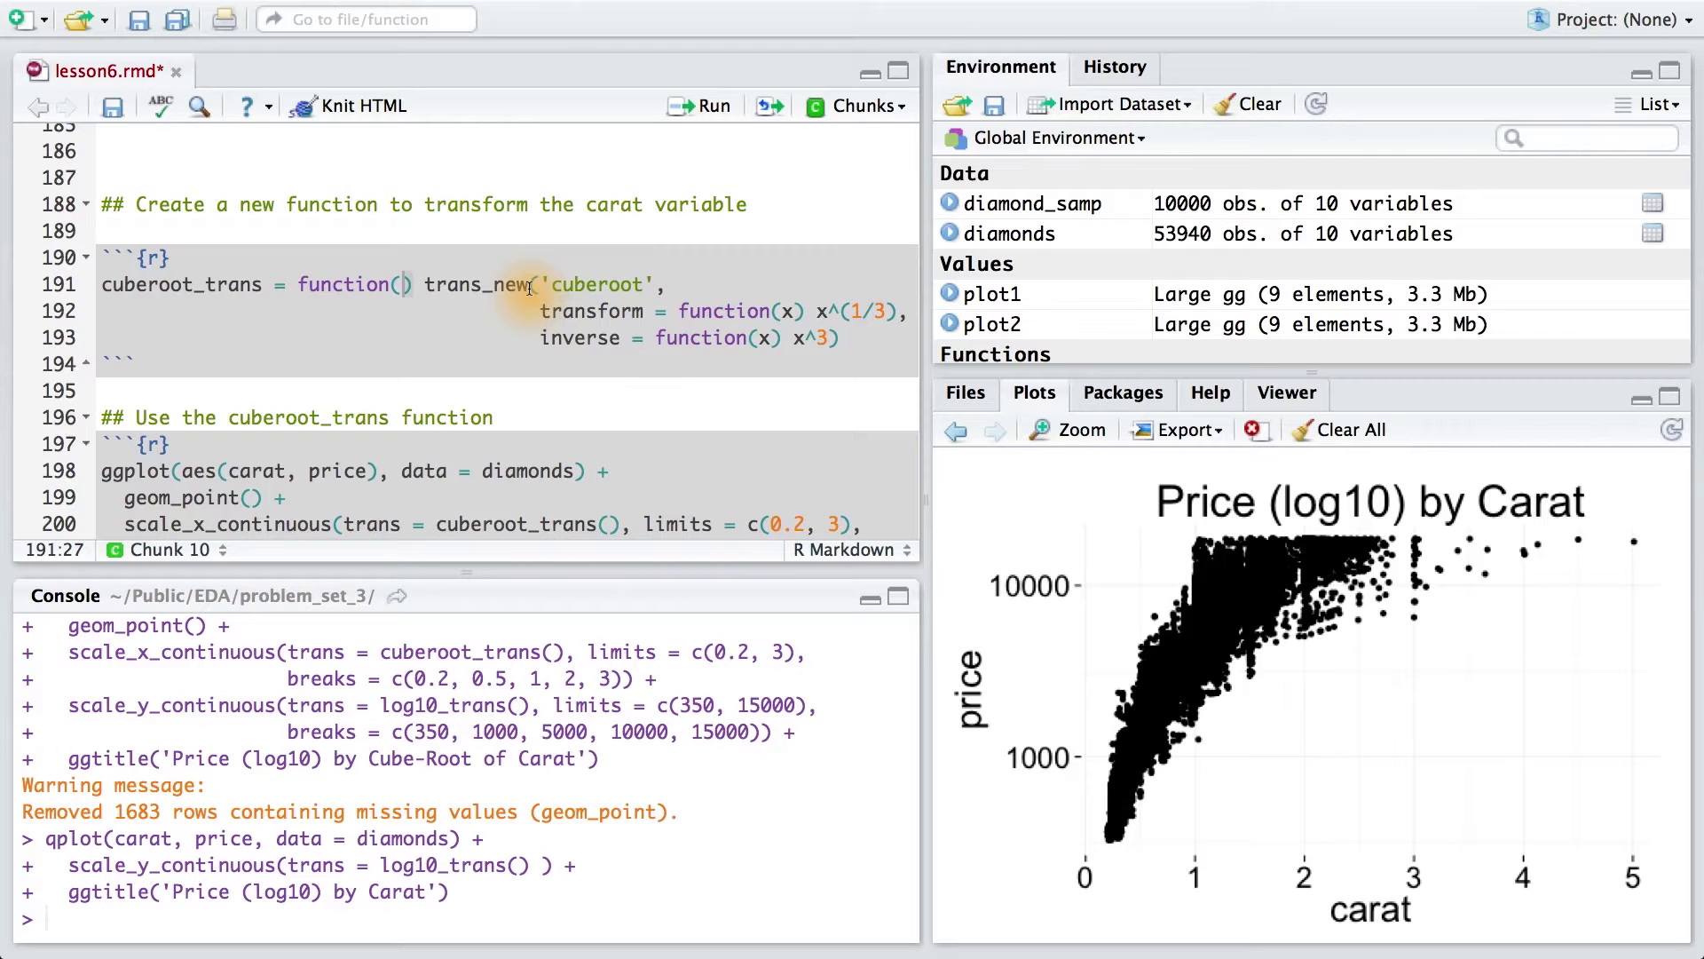
scroll(530, 286, "down", 3)
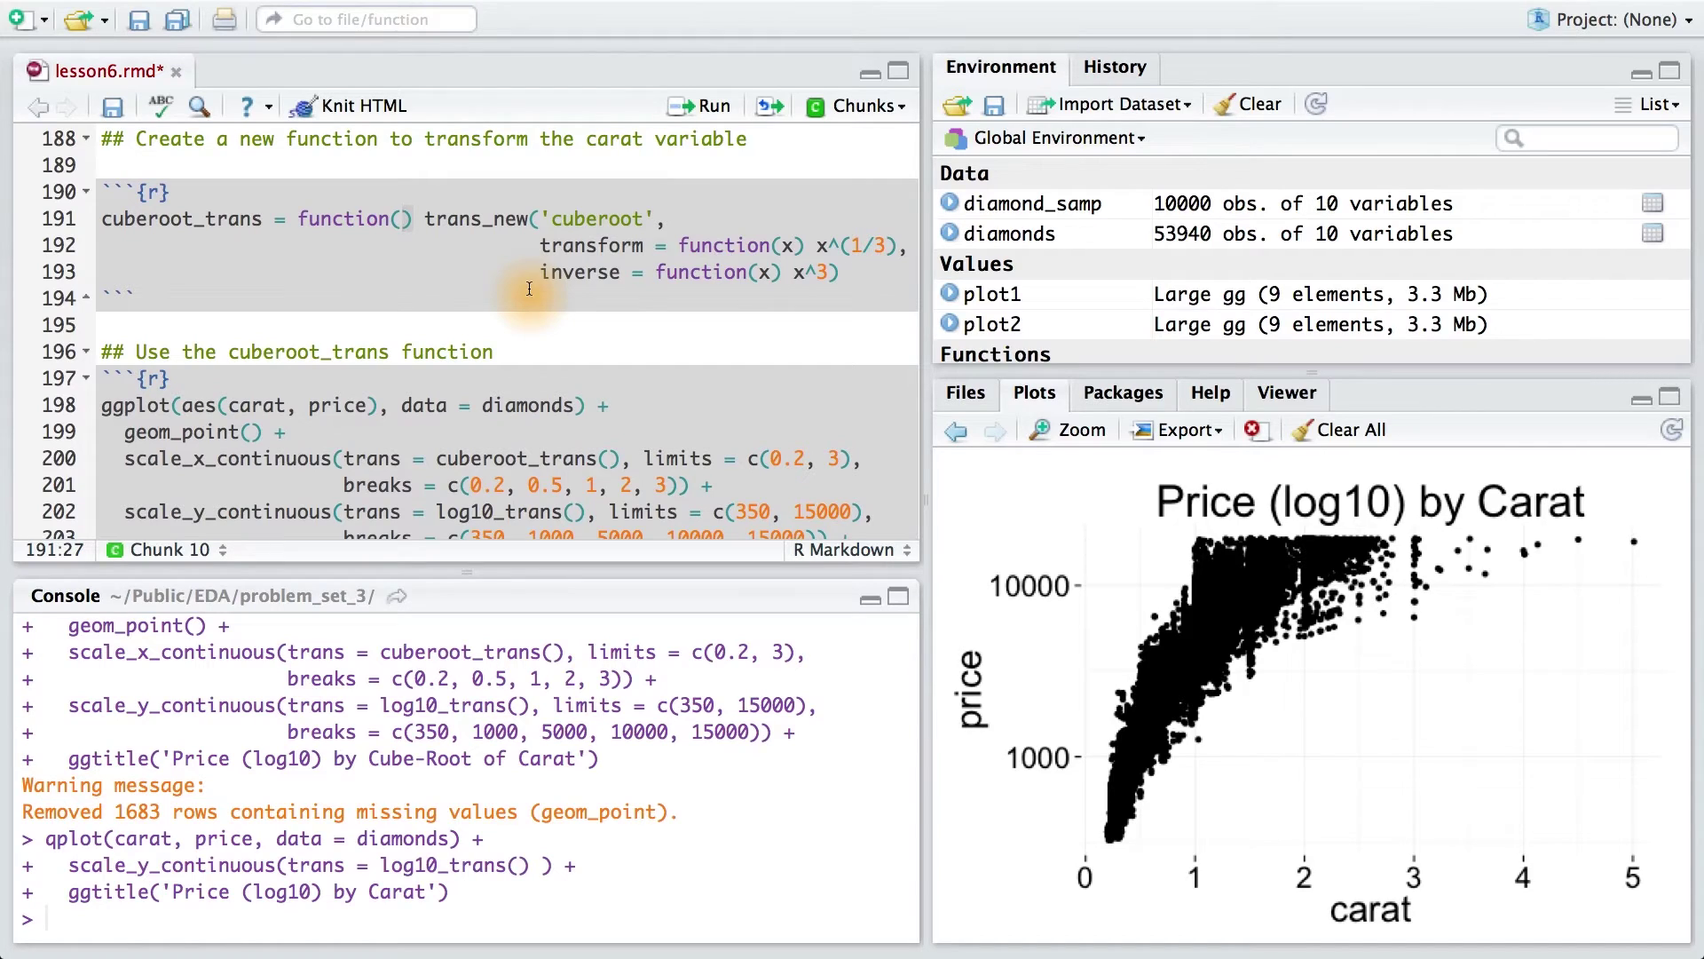
Review the cuberoot_trans definition and the ggplot's cube-root x-scale and log10 y-scale
left_click(218, 220)
scroll(507, 229, "down", 5)
left_click(174, 268)
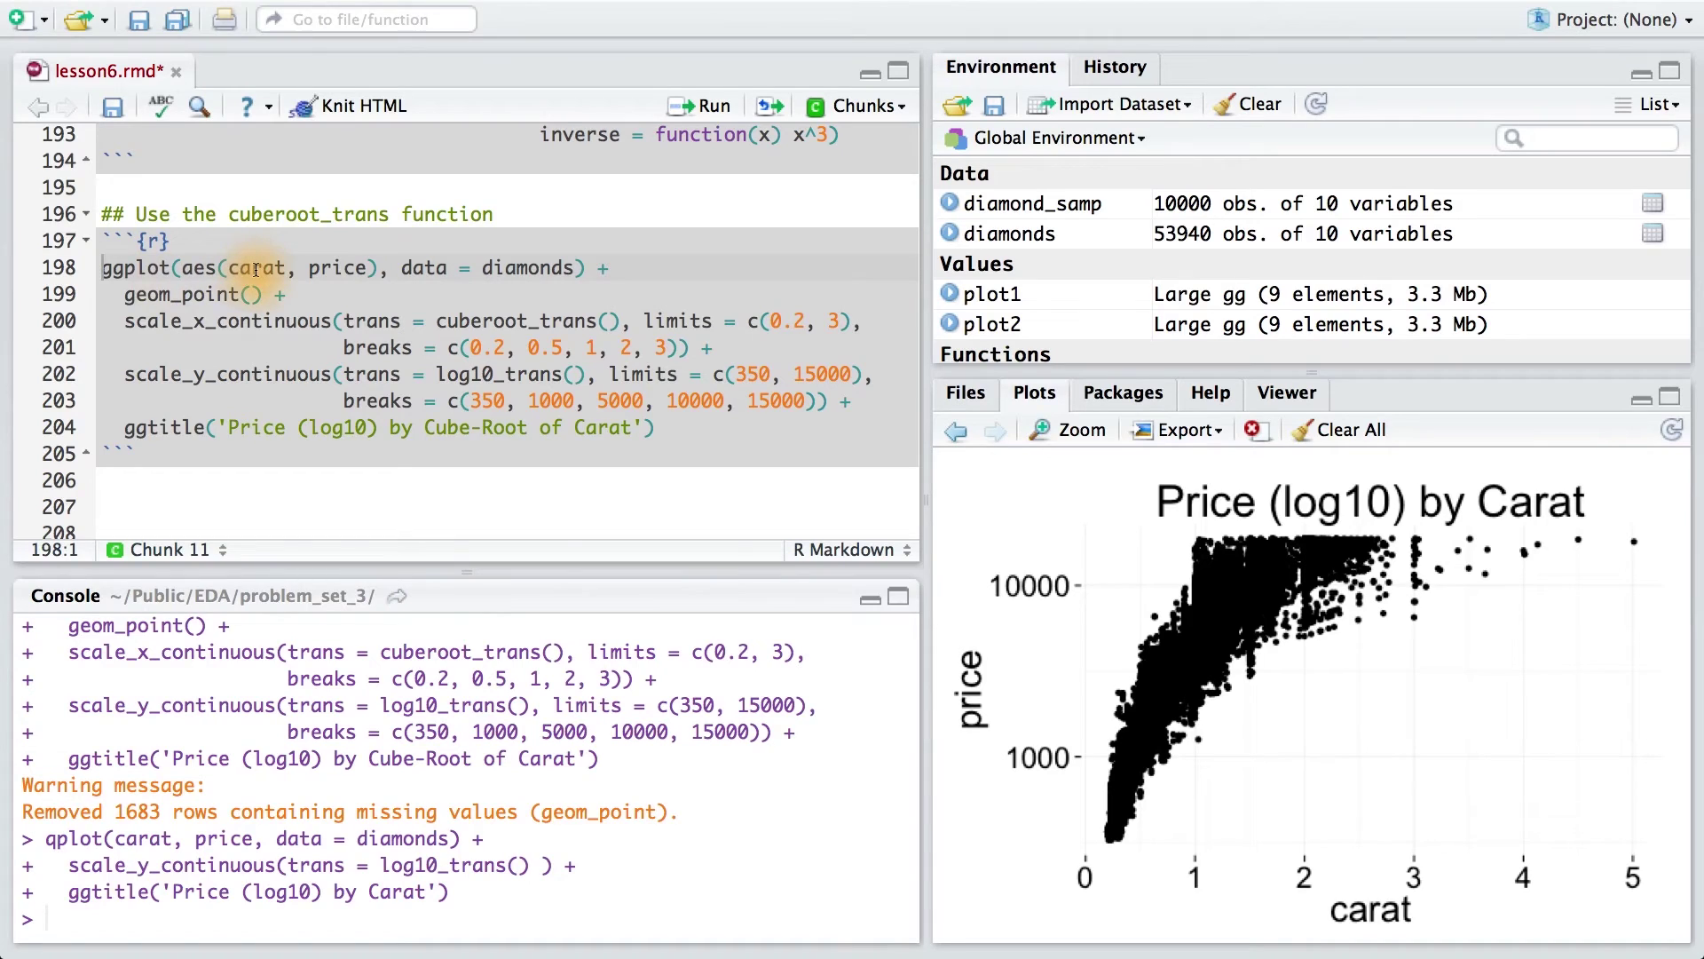
left_click(332, 322)
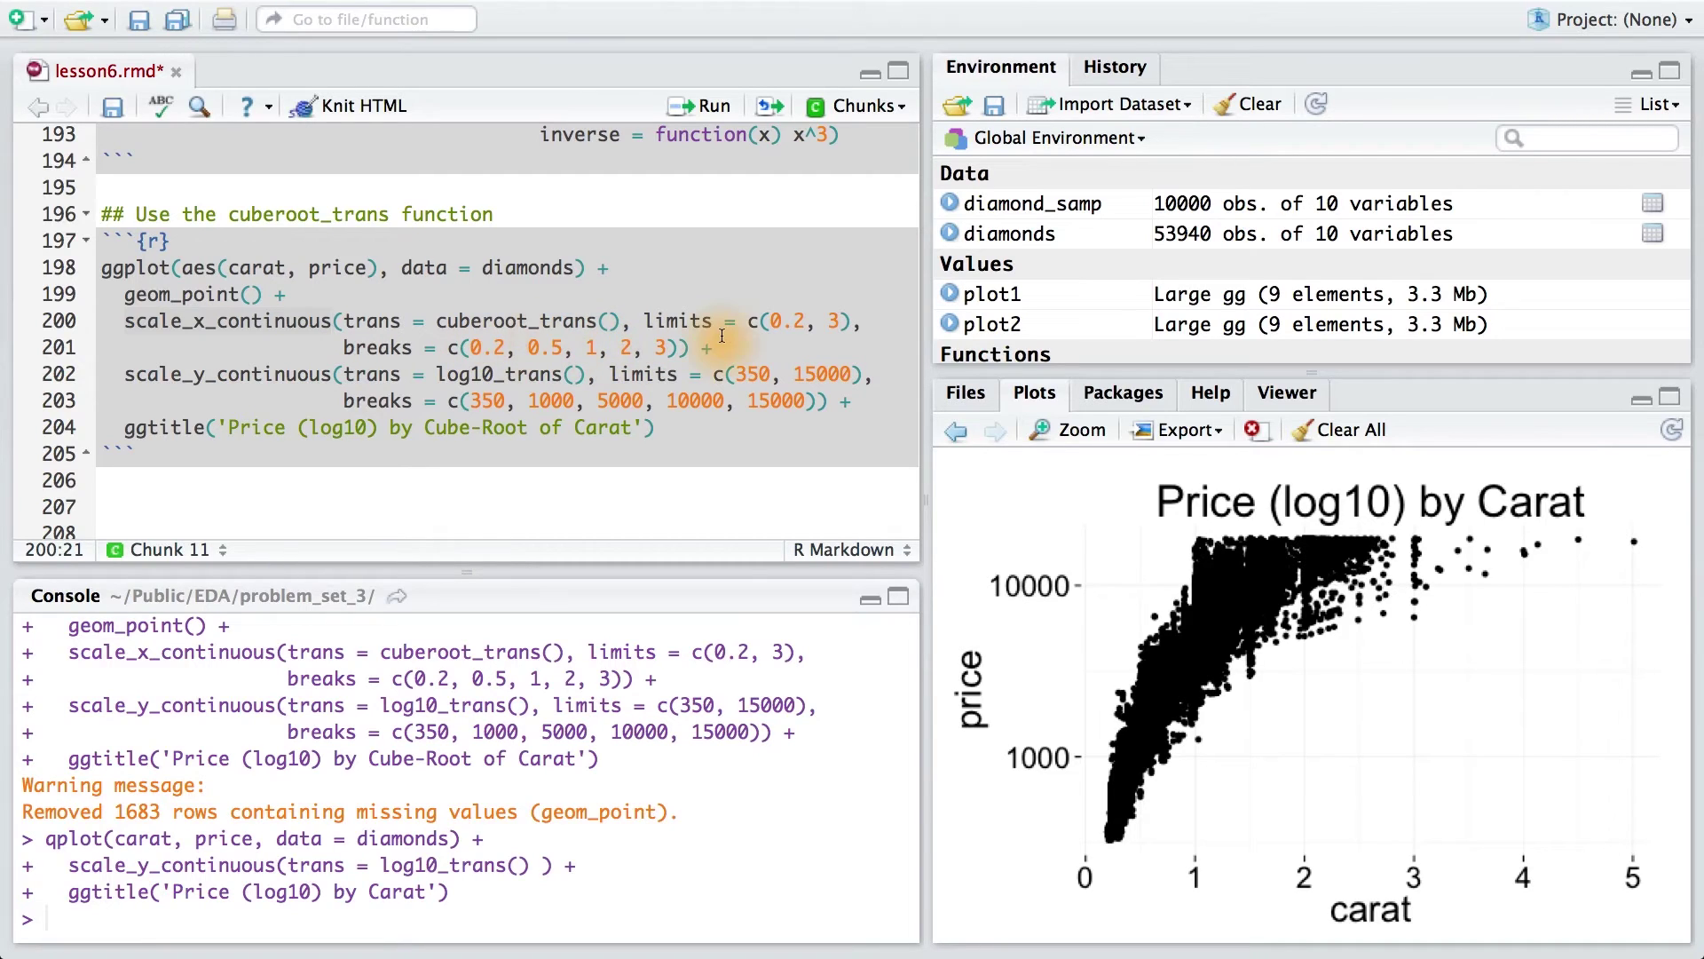
left_click(439, 320)
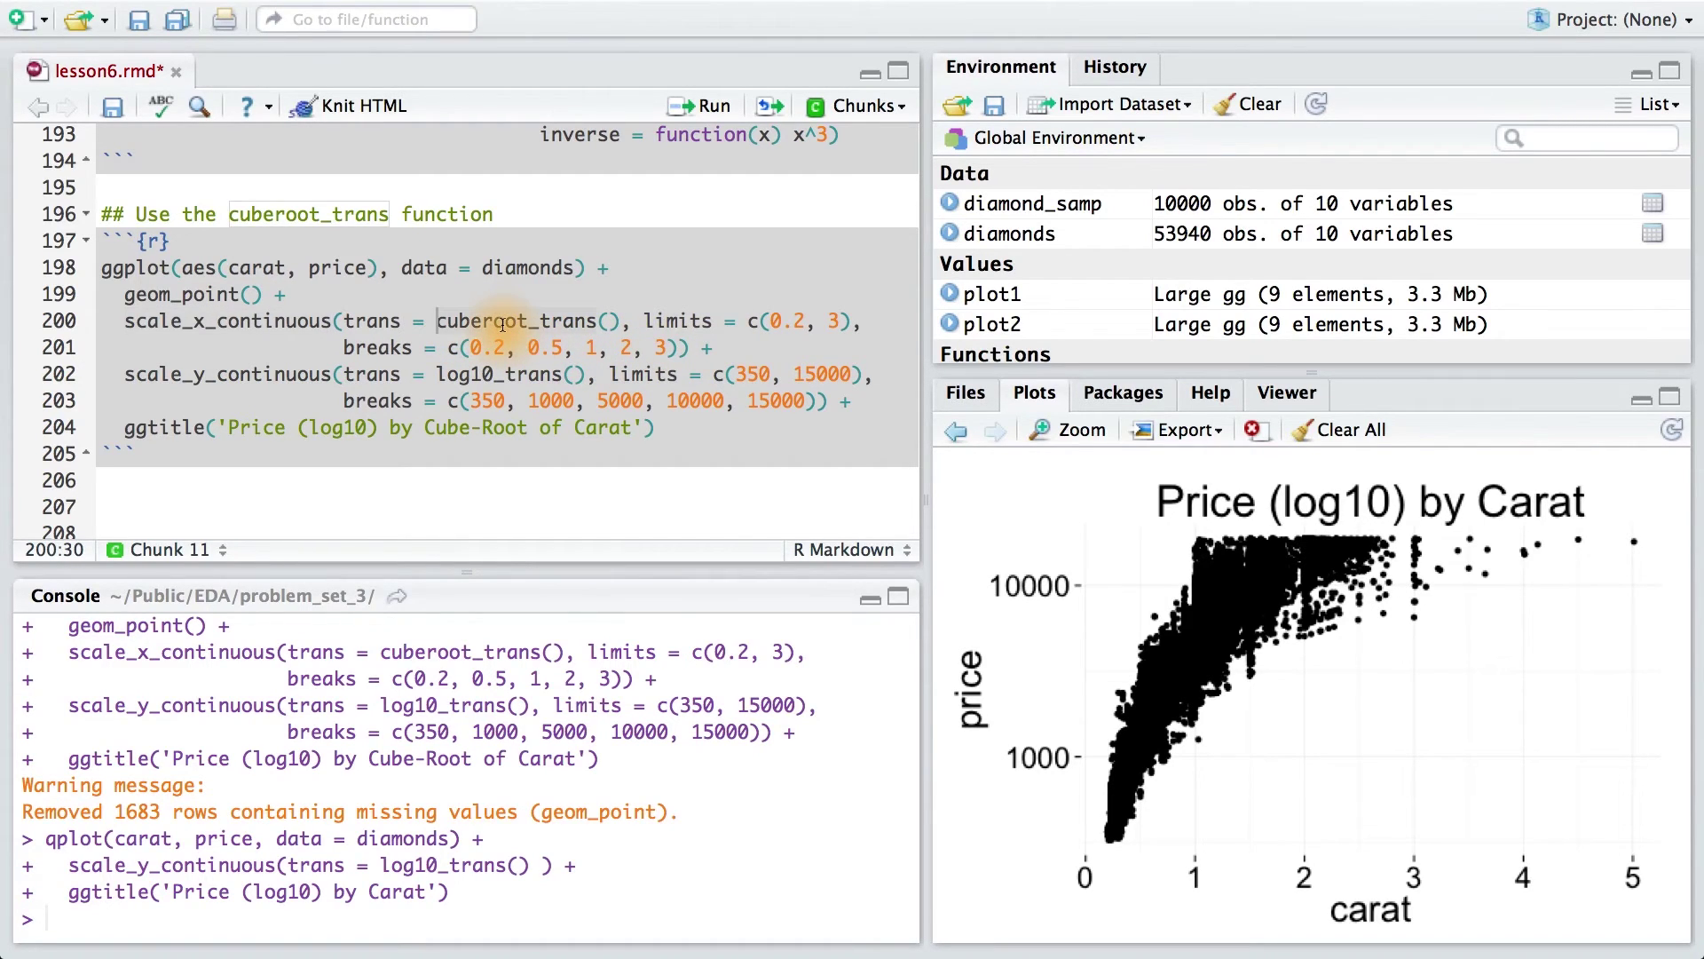
left_click(333, 375)
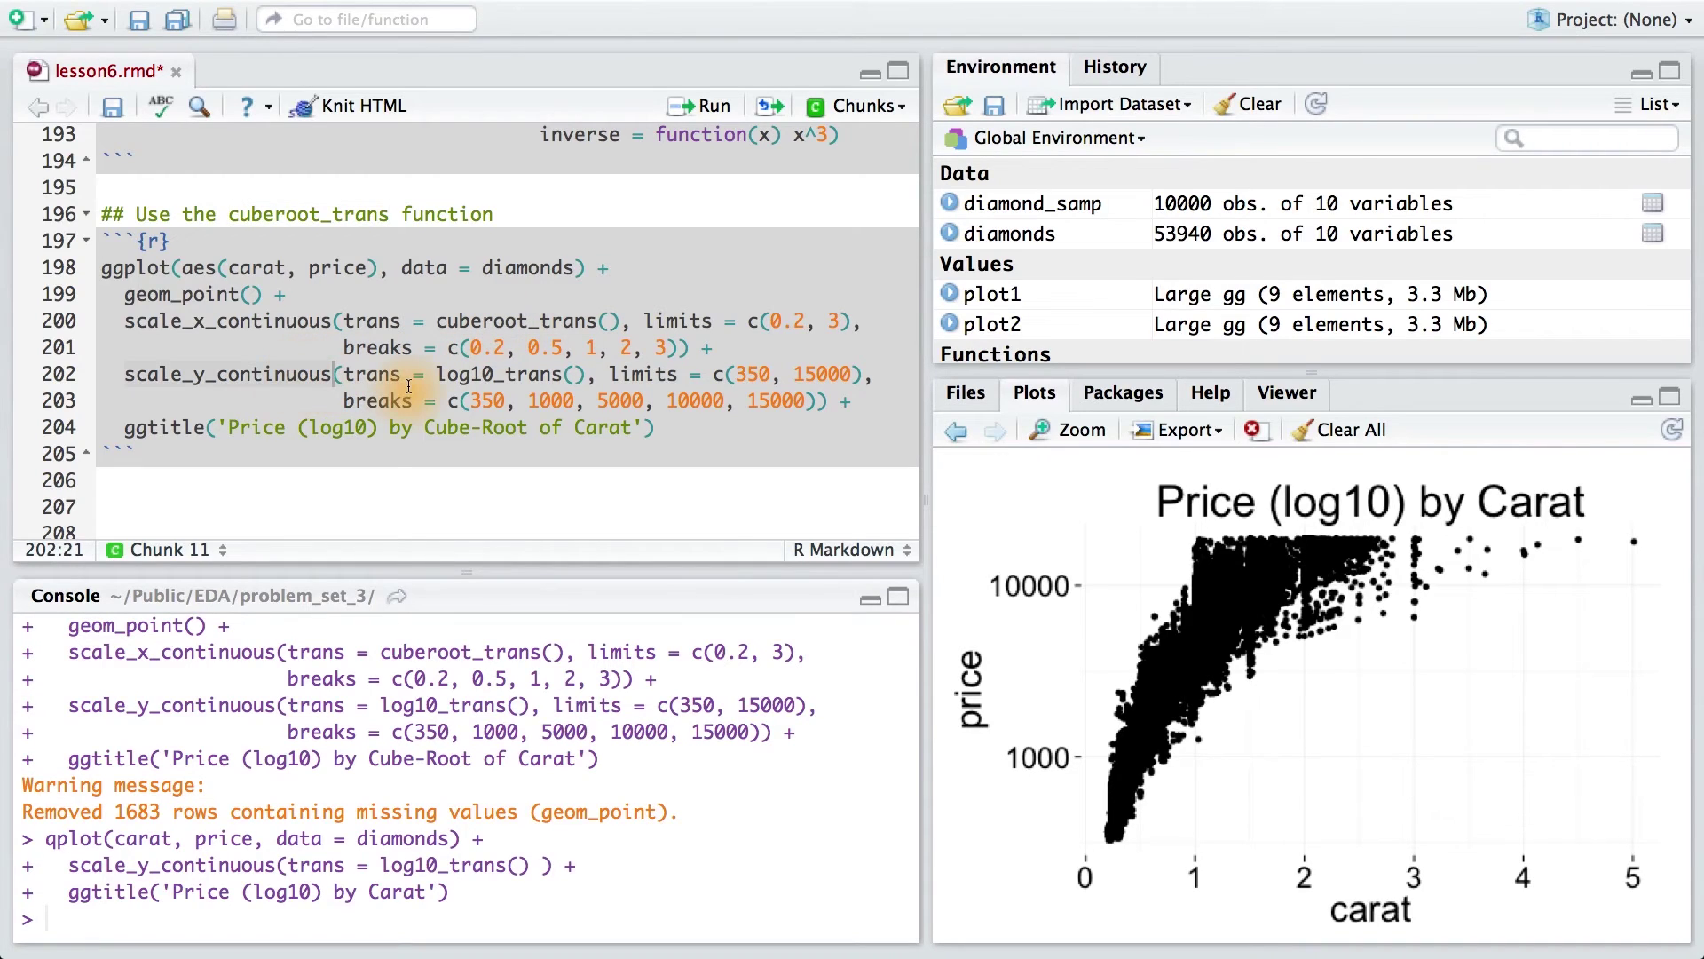
left_click(437, 374)
left_click(98, 267)
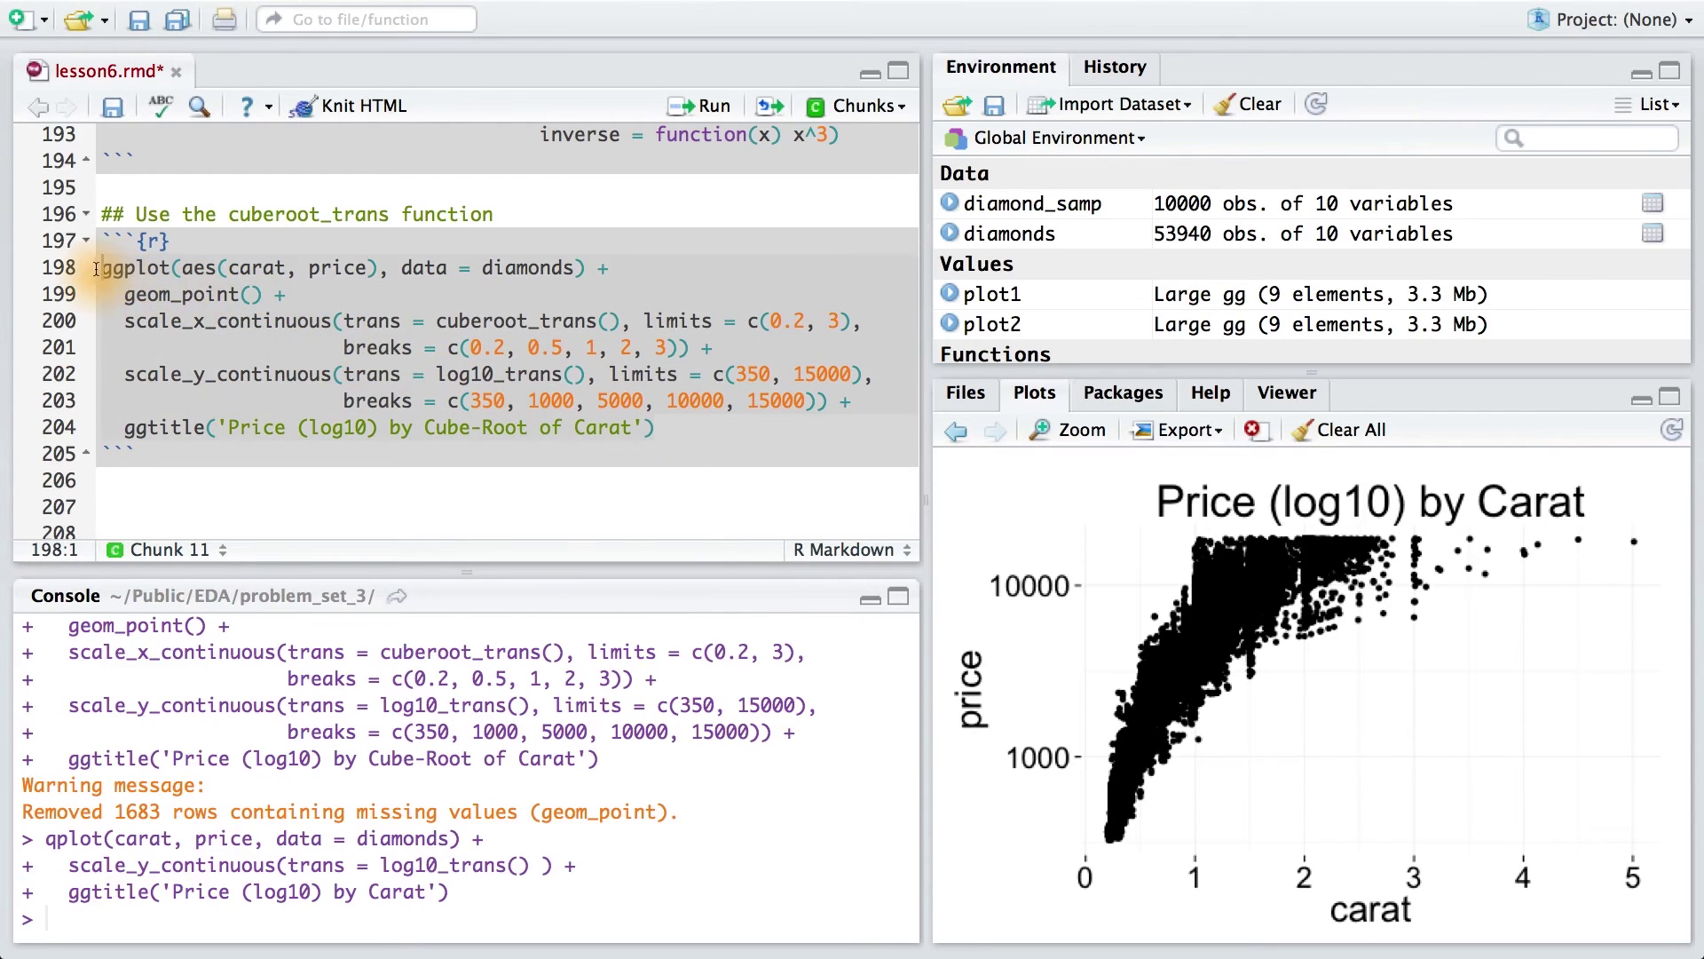